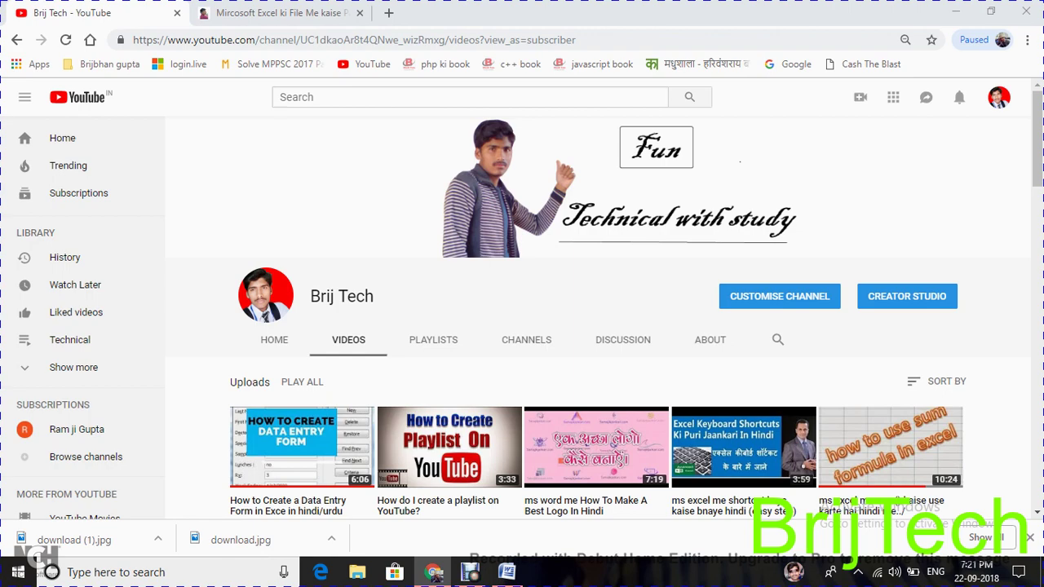
Step: Scroll down the YouTube channel's videos page
scroll(595, 326, down, 4)
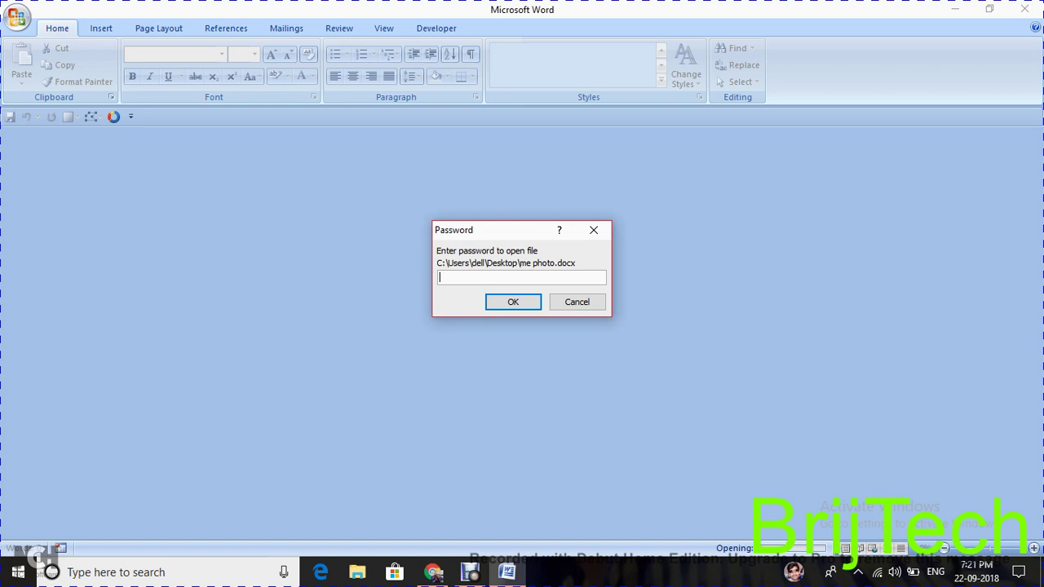
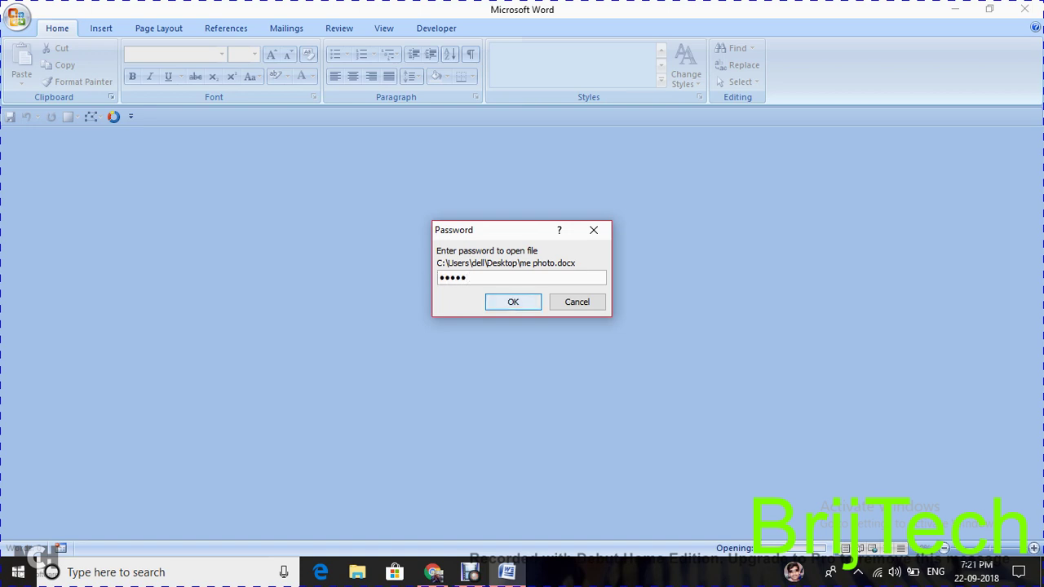
Step: Try a password for me photo.docx and dismiss the incorrect-password error
key(Return)
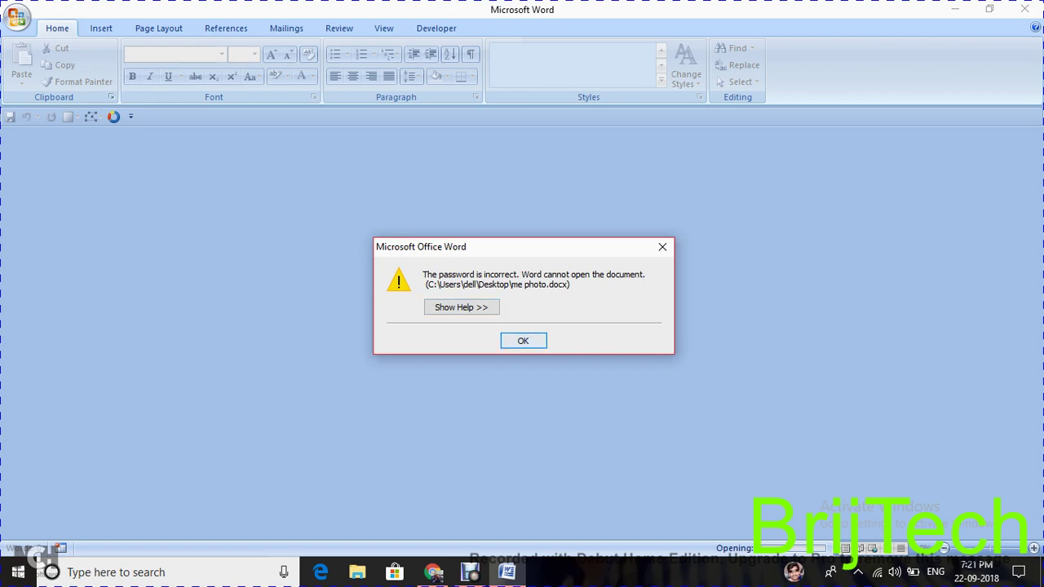
key(Return)
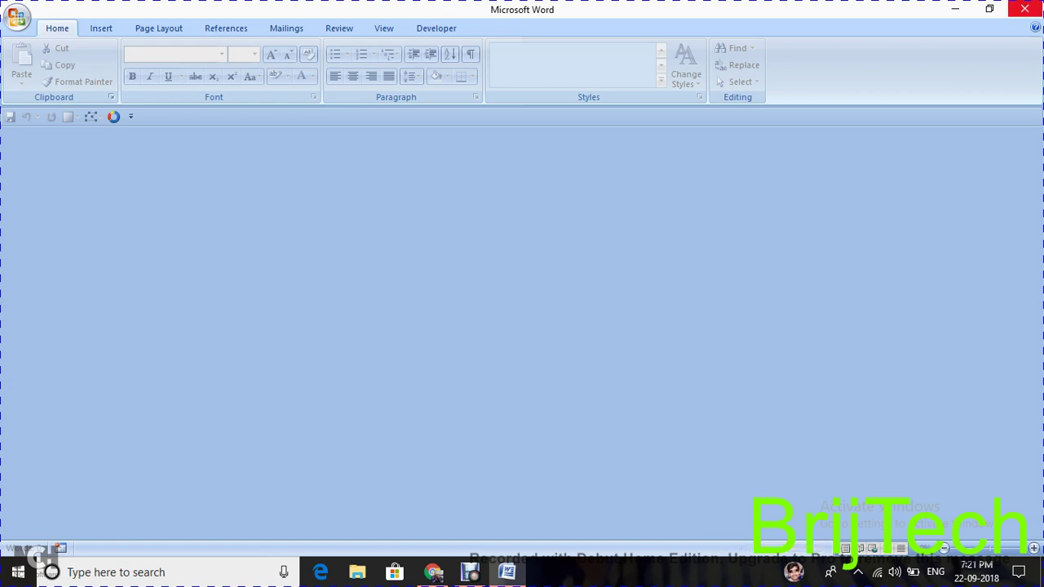
Step: Close the empty Word window and refresh the desktop
click(1025, 9)
right_click(793, 112)
click(833, 153)
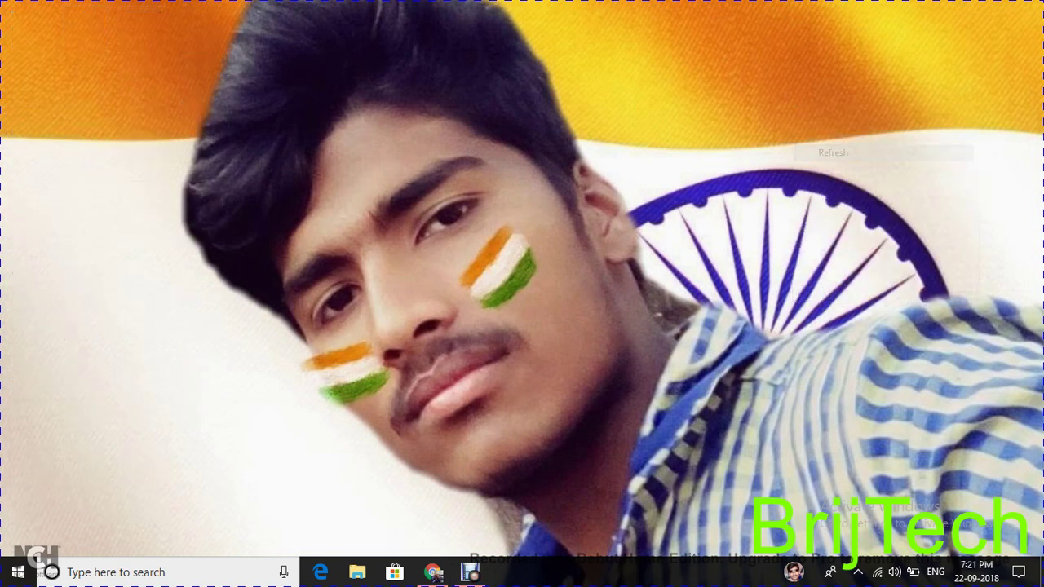
Step: Launch Microsoft Office Word 2007 from a Start menu search for 'ms w'
click(18, 572)
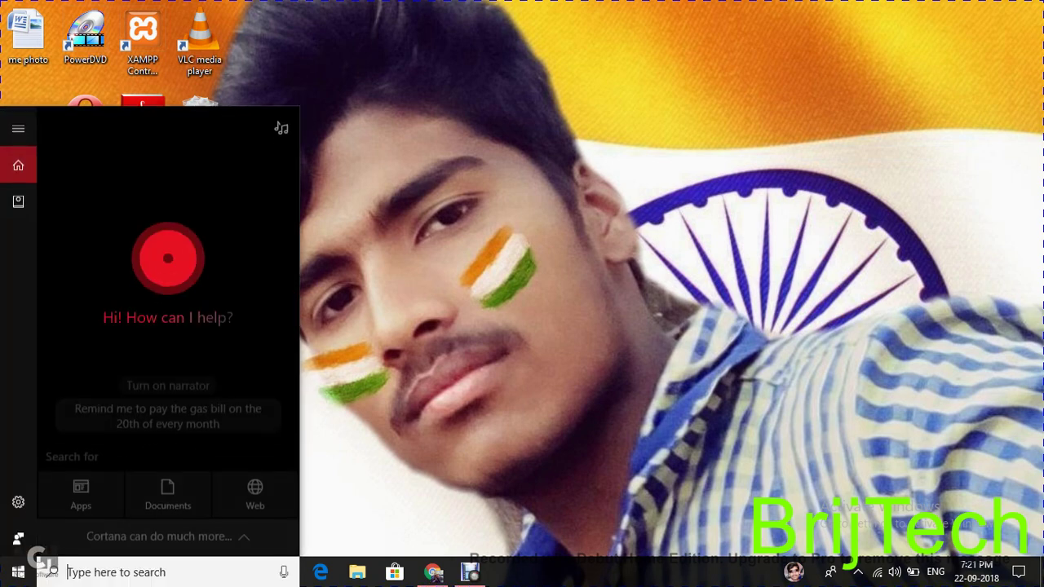
text(ms w)
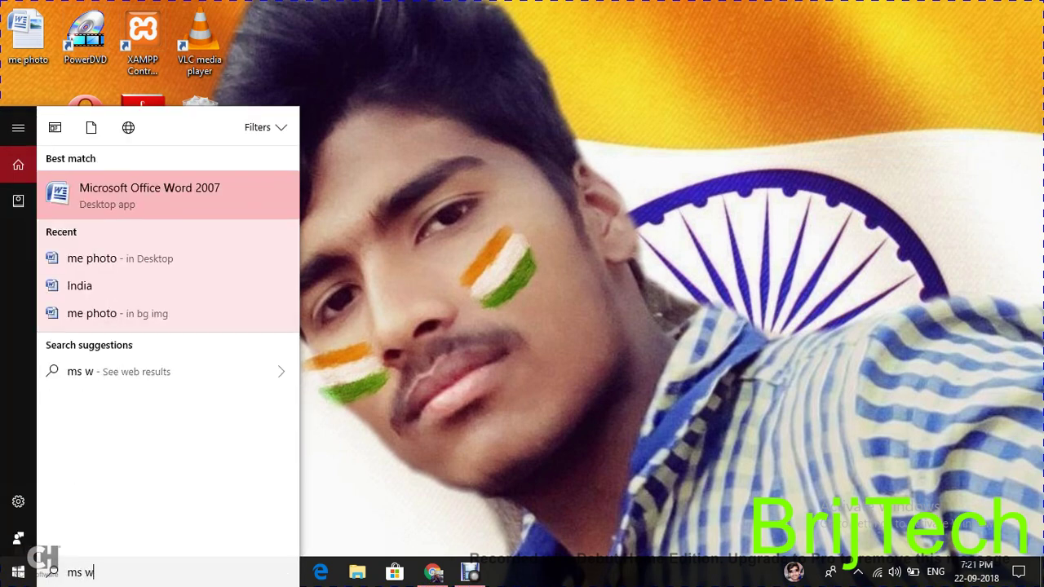
key(Return)
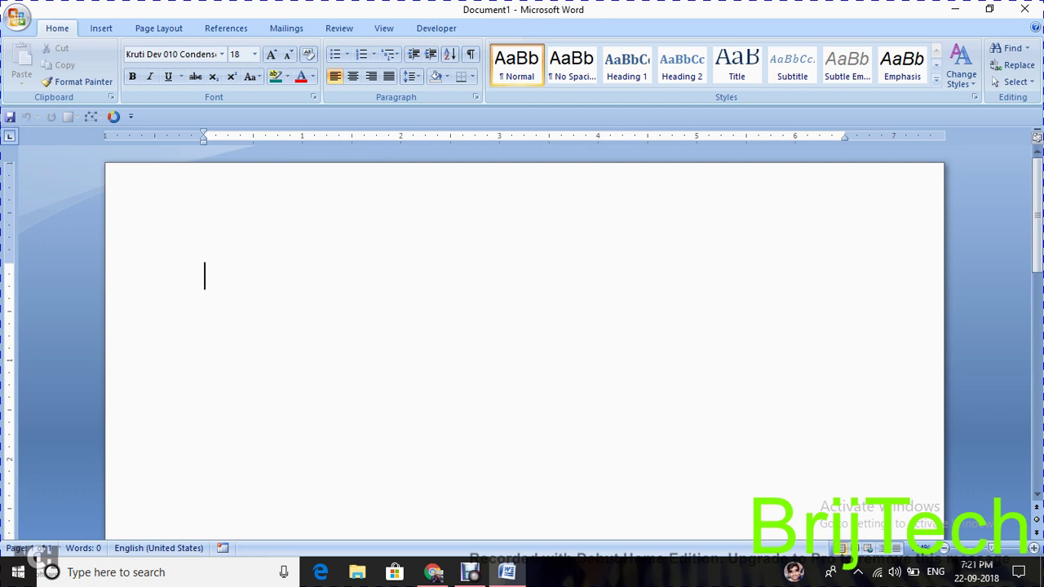
Step: Type 'India is a greate country!' into the blank document
text(in)
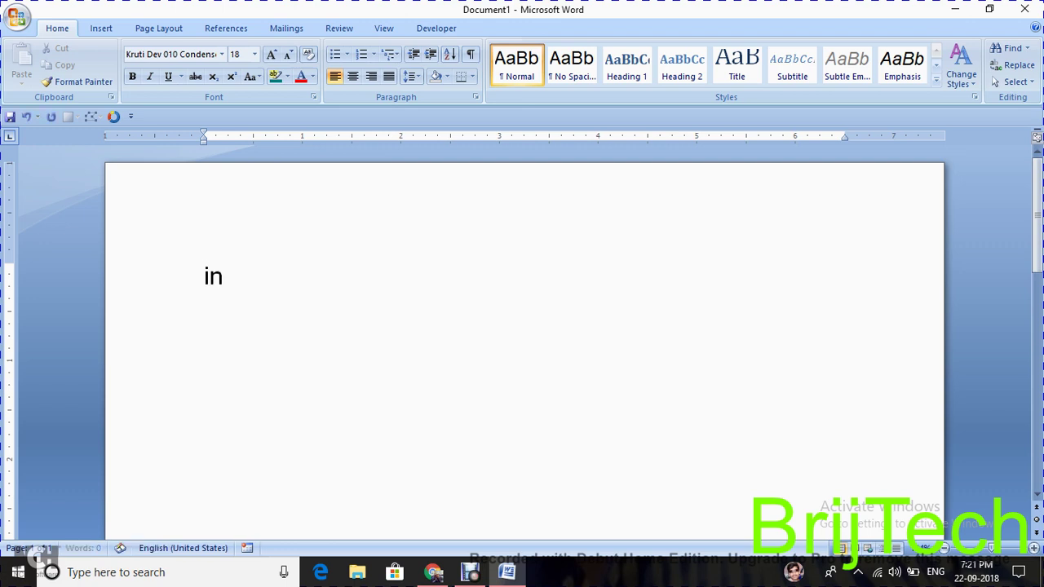
text(dia )
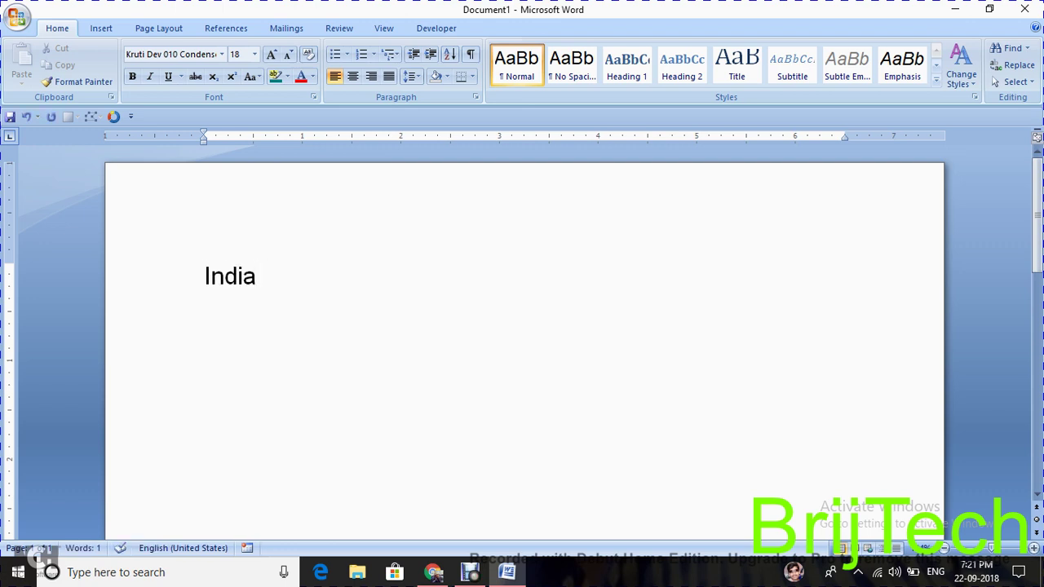
text(a)
key(BackSpace)
key(BackSpace)
text(is a)
text( greate )
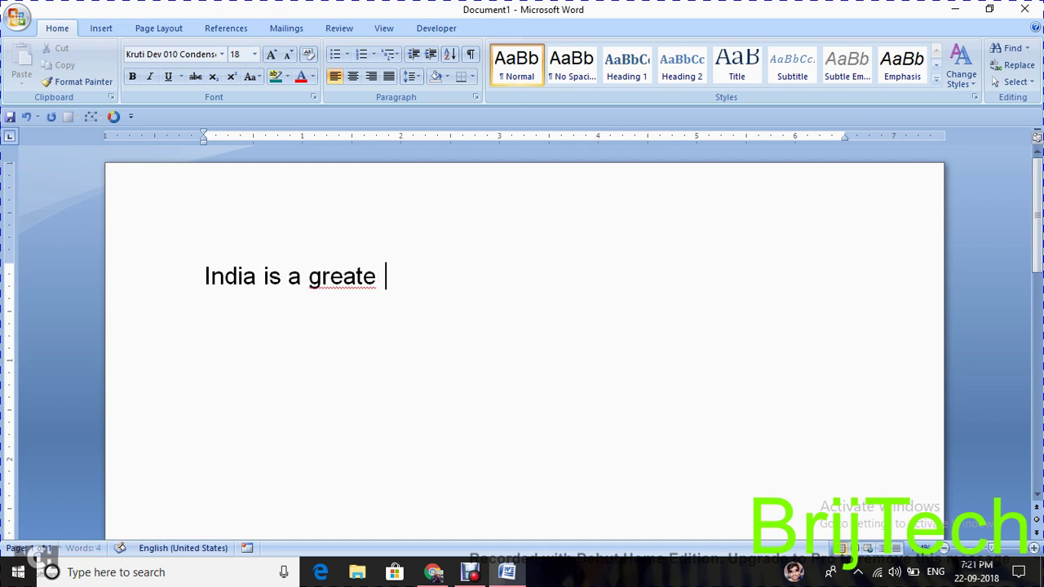
text(country)
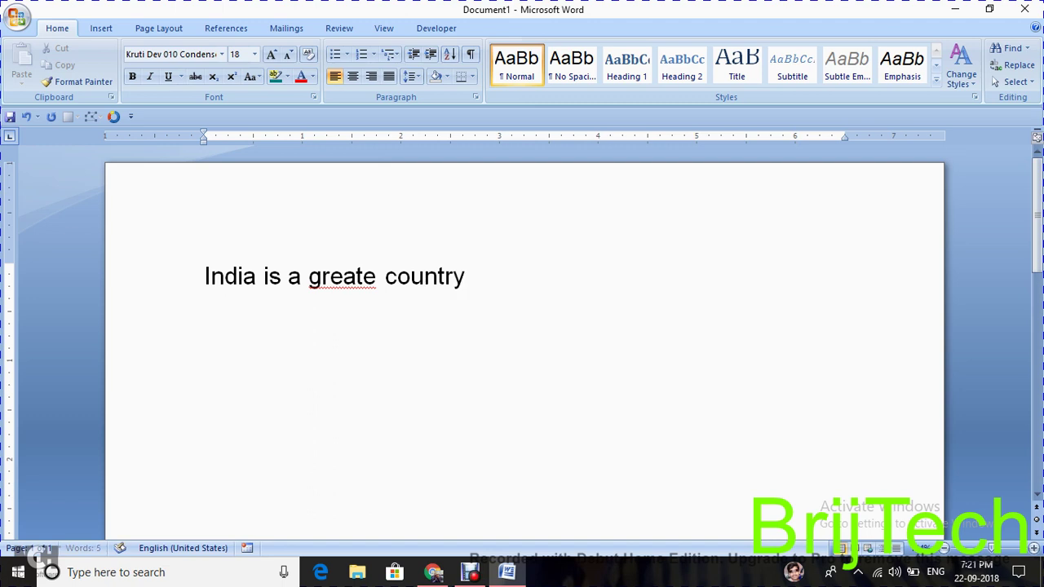
text(!)
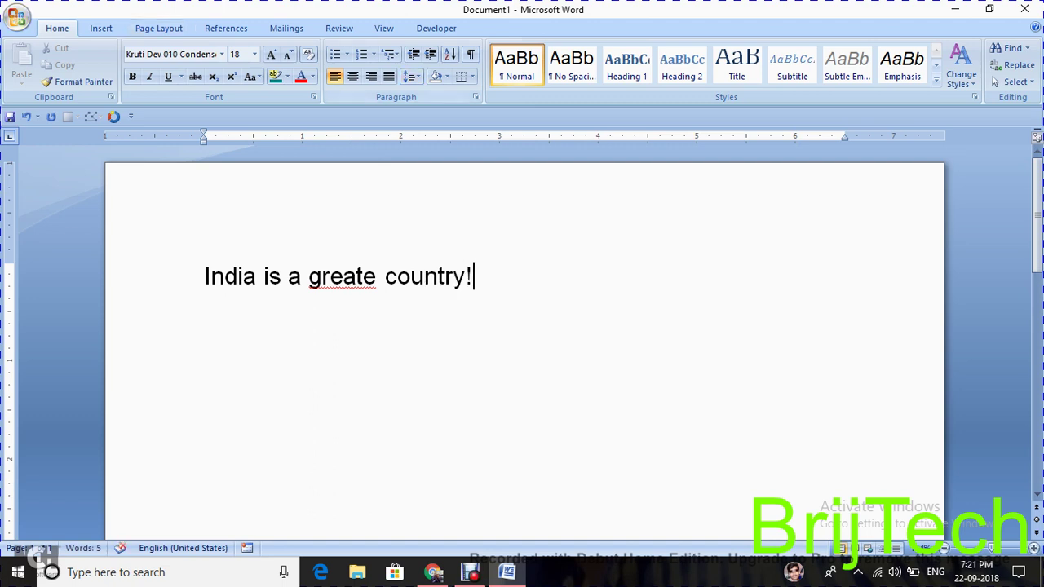
Step: Save the document as 'abc' on the Desktop
click(18, 17)
click(47, 118)
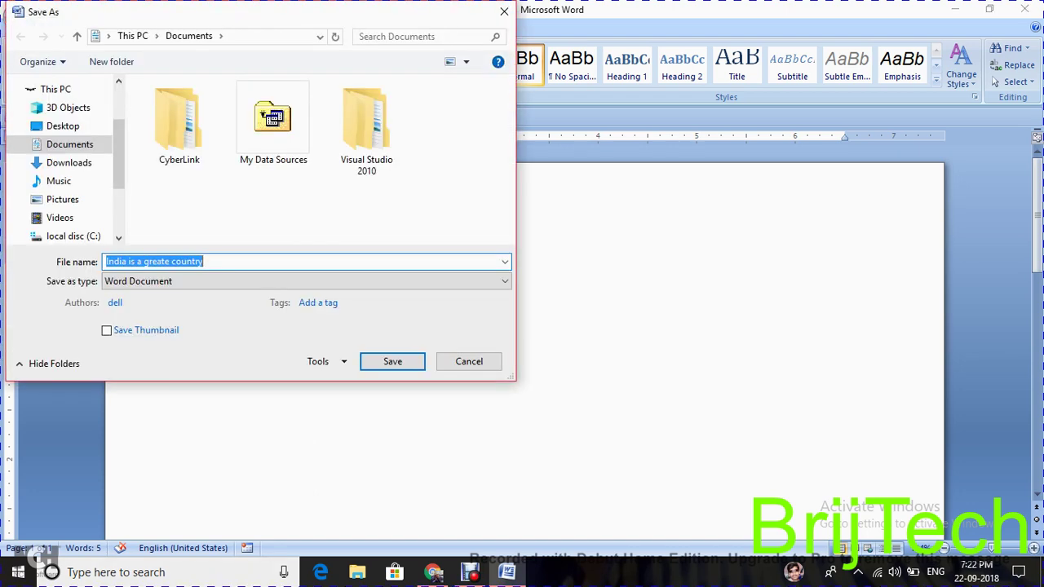
key(BackSpace)
text(a)
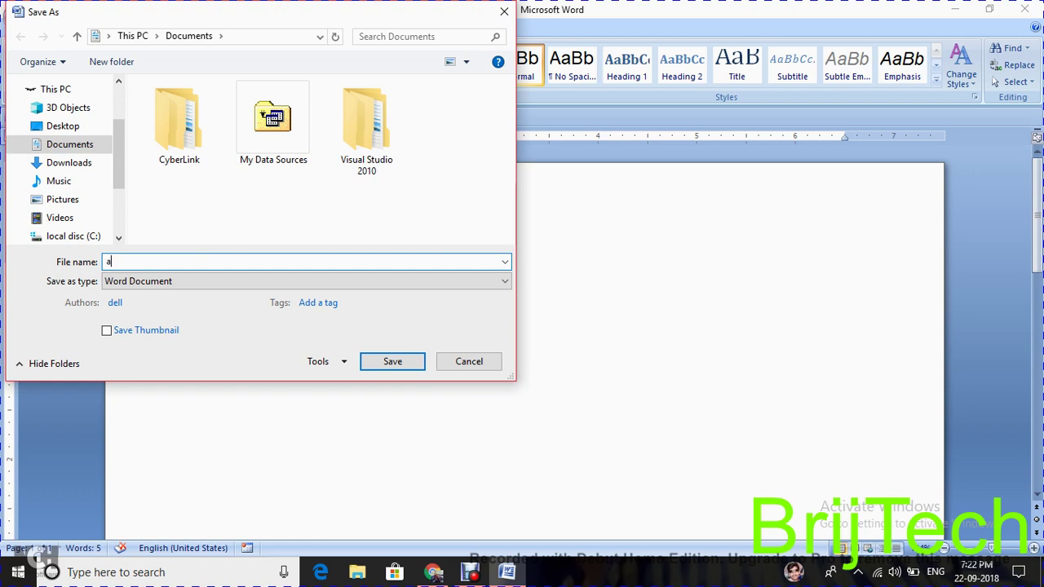
text(bc)
click(63, 126)
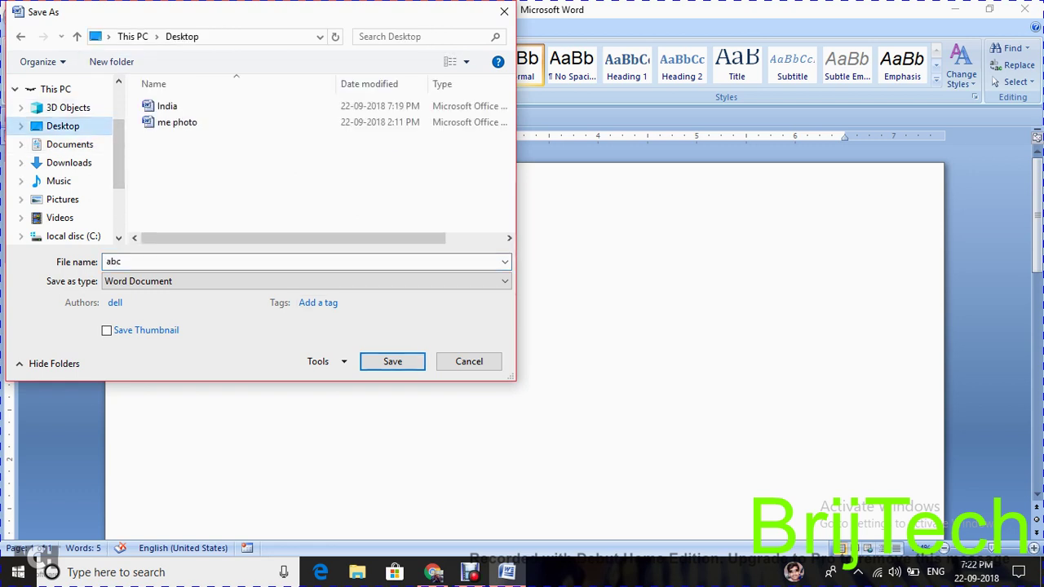
click(406, 362)
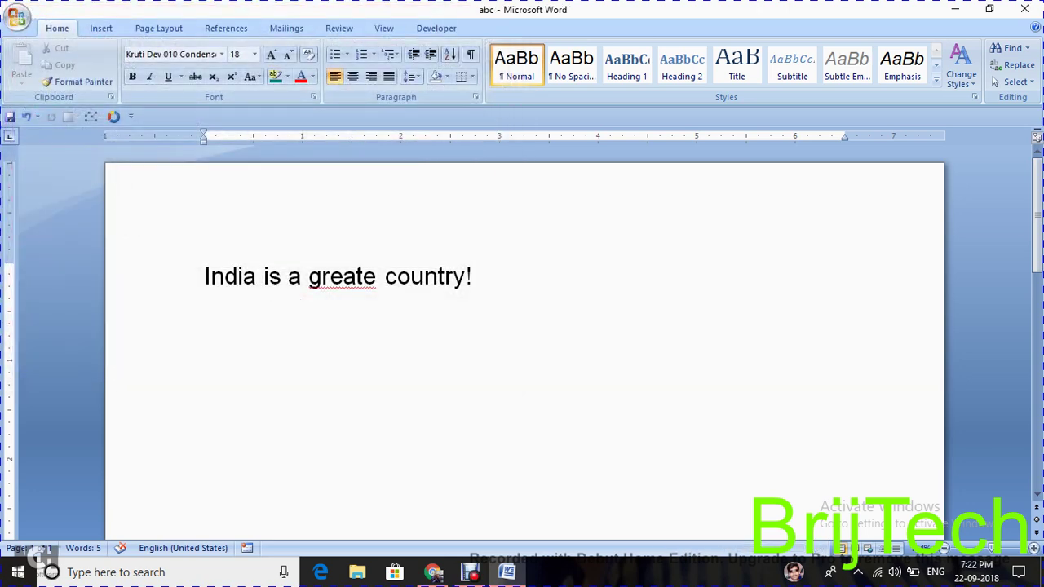
Step: Encrypt abc with a password via Encrypt Document, then enter the confirmation password
click(16, 16)
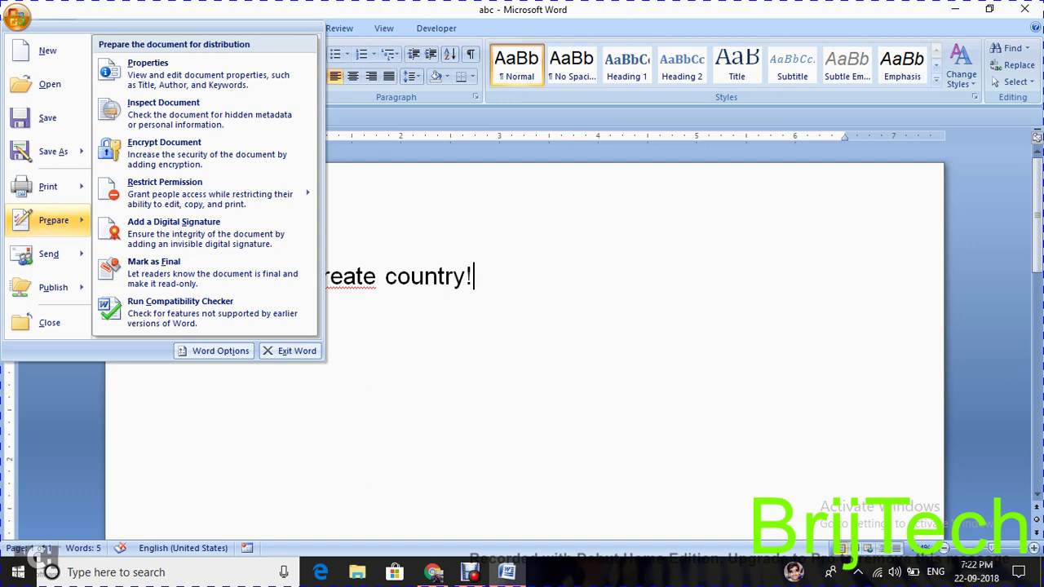
click(163, 153)
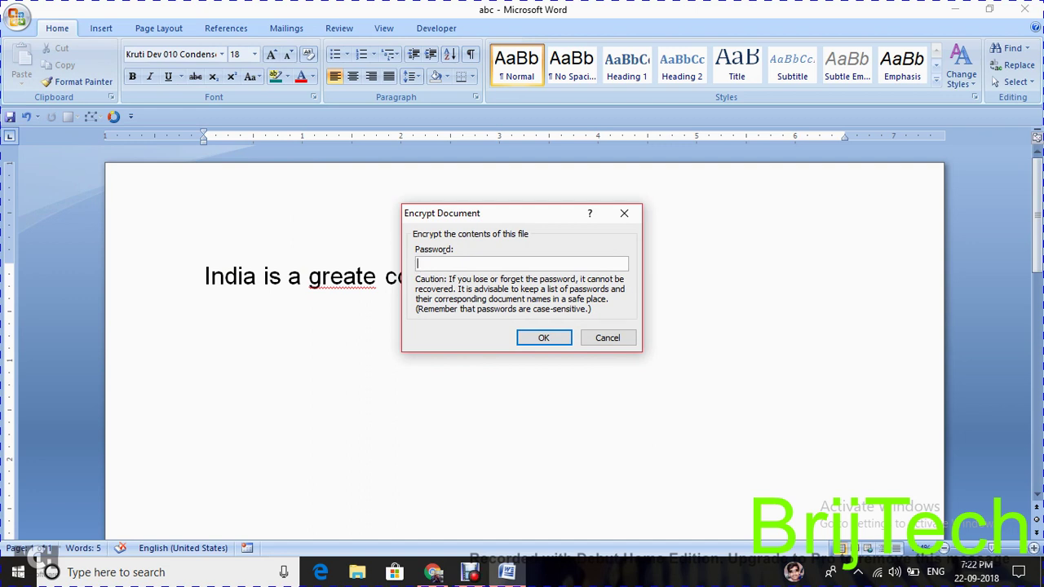
key(Return)
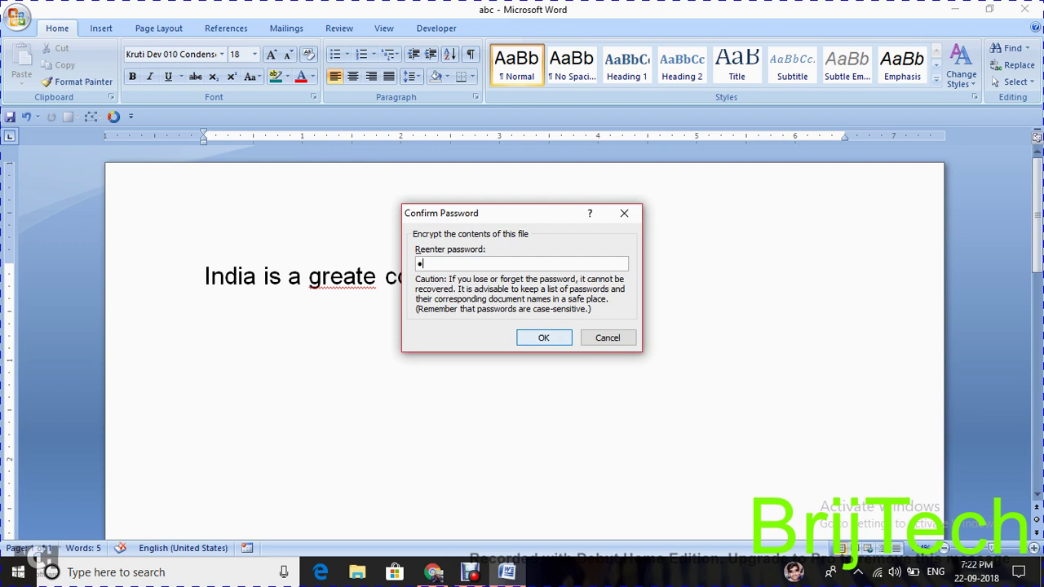
key(Return)
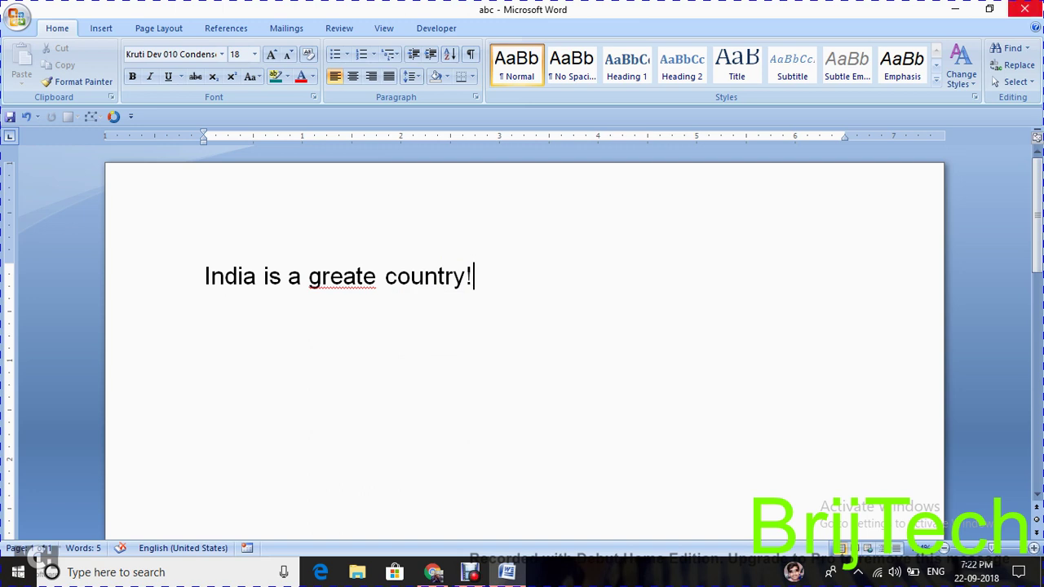
Step: Close abc saving changes, then reopen it from its desktop icon
click(1024, 9)
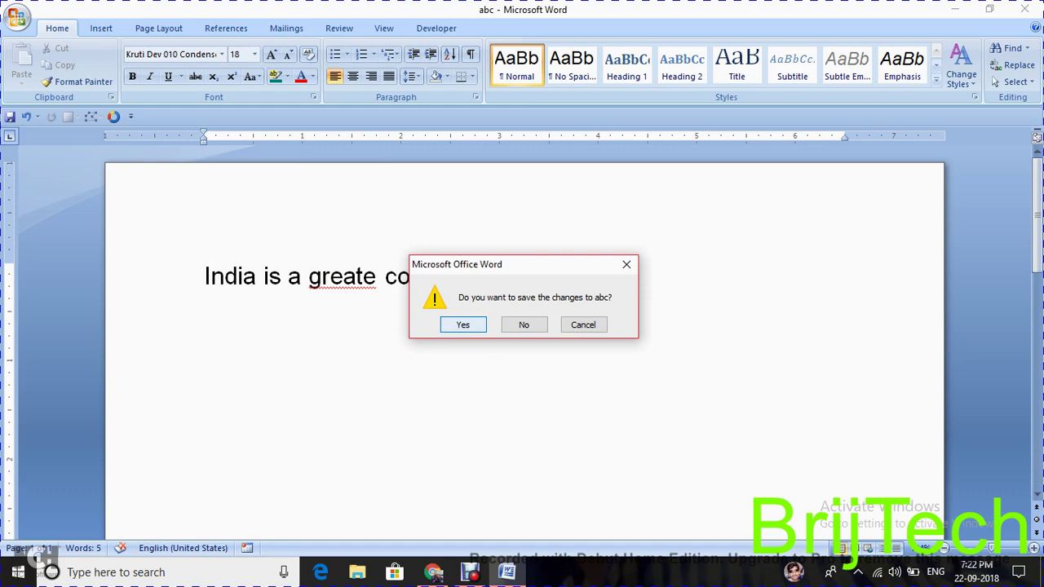
key(Return)
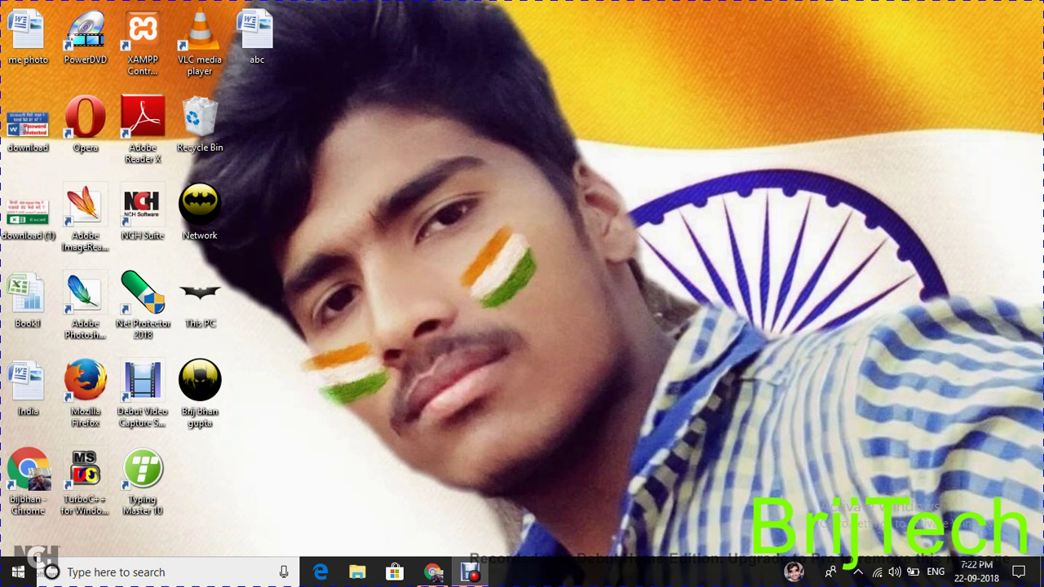
drag(257, 37, 429, 122)
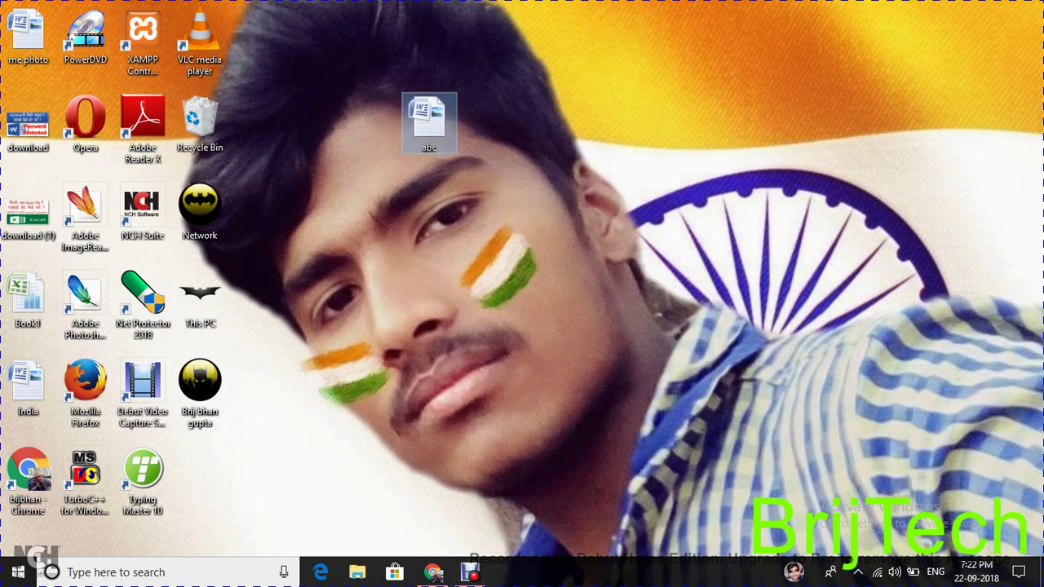
double_click(429, 122)
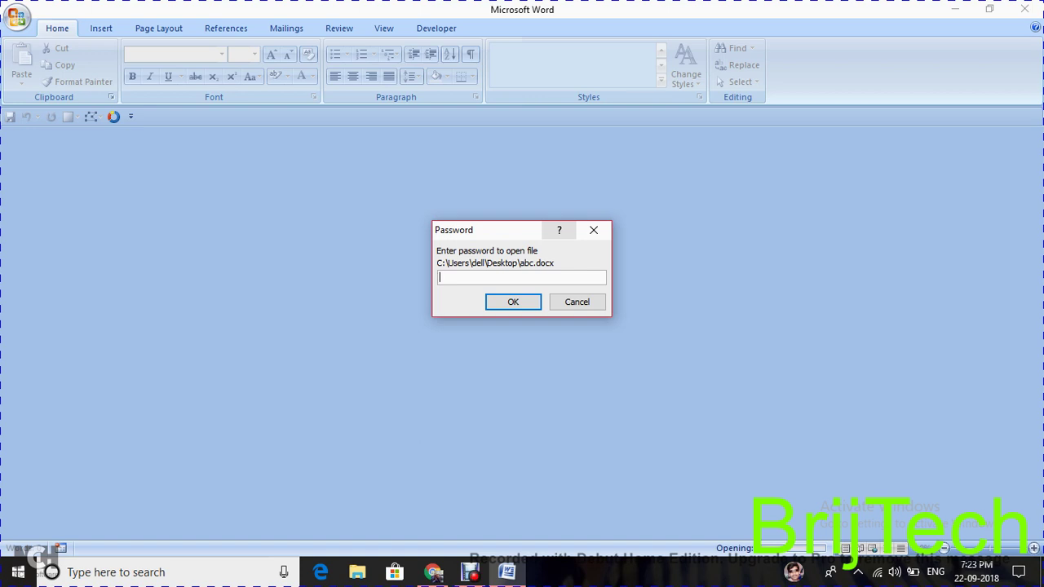
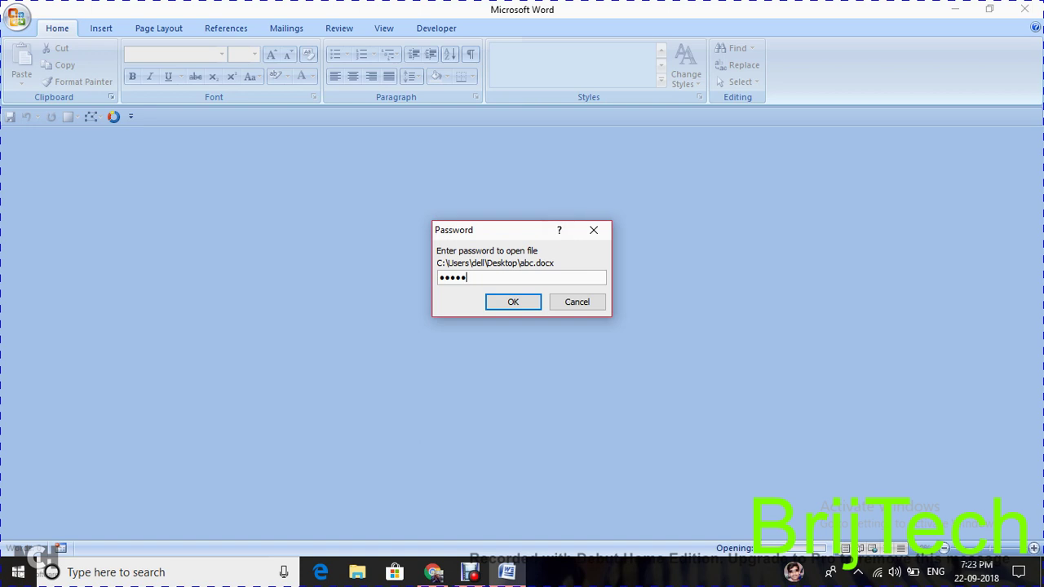
Step: Enter the document password so abc opens in Word
key(Return)
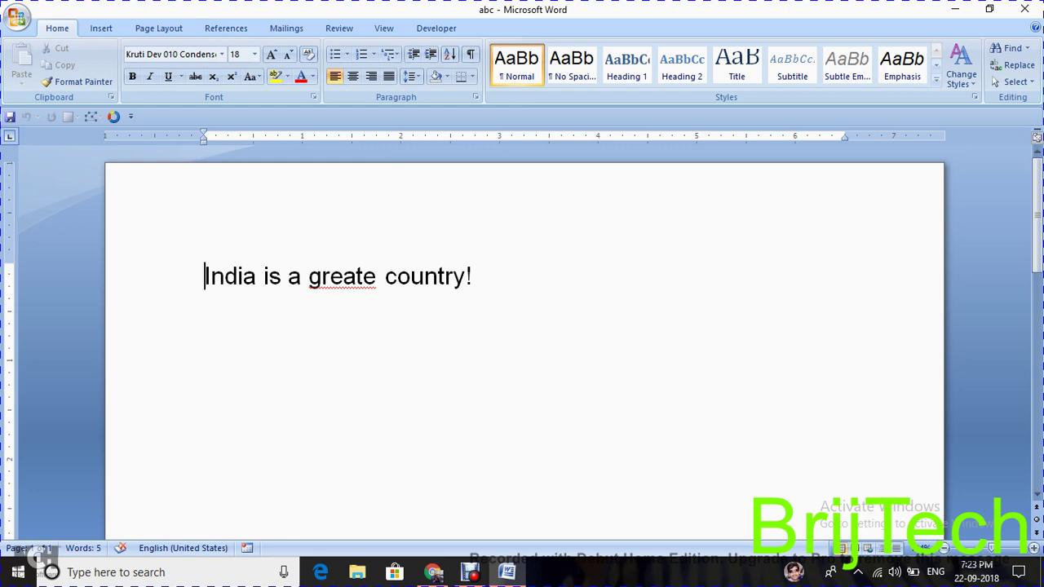
Step: Clear abc's encryption password in Encrypt Document, then close Word saving the change
click(16, 16)
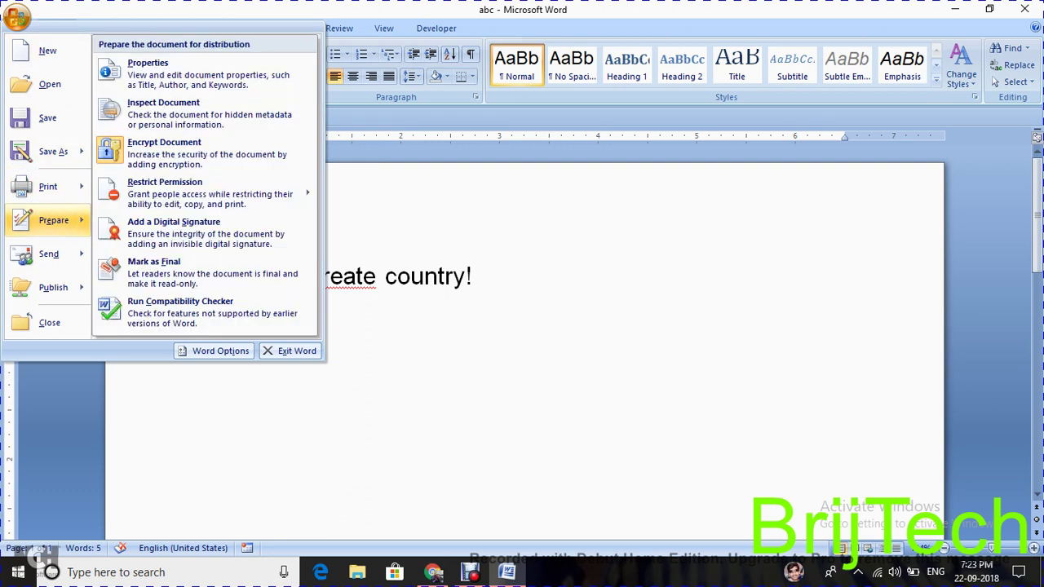
click(163, 147)
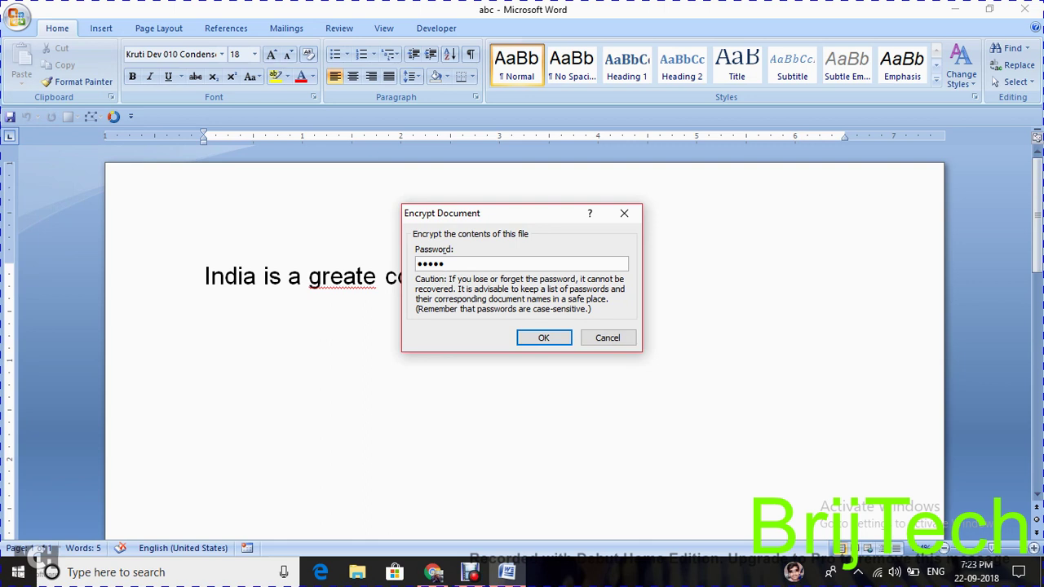
key(Return)
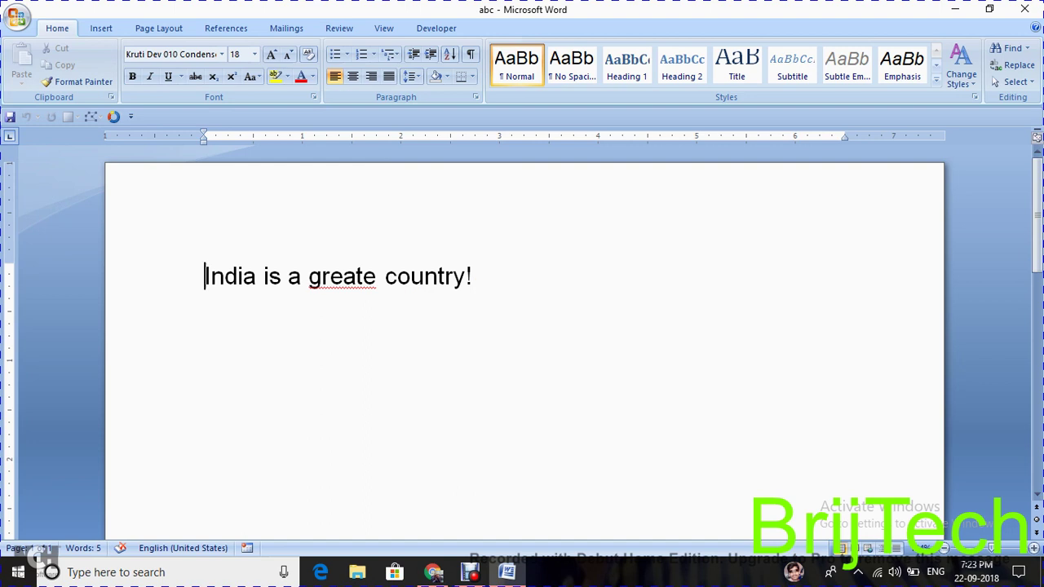
click(1025, 9)
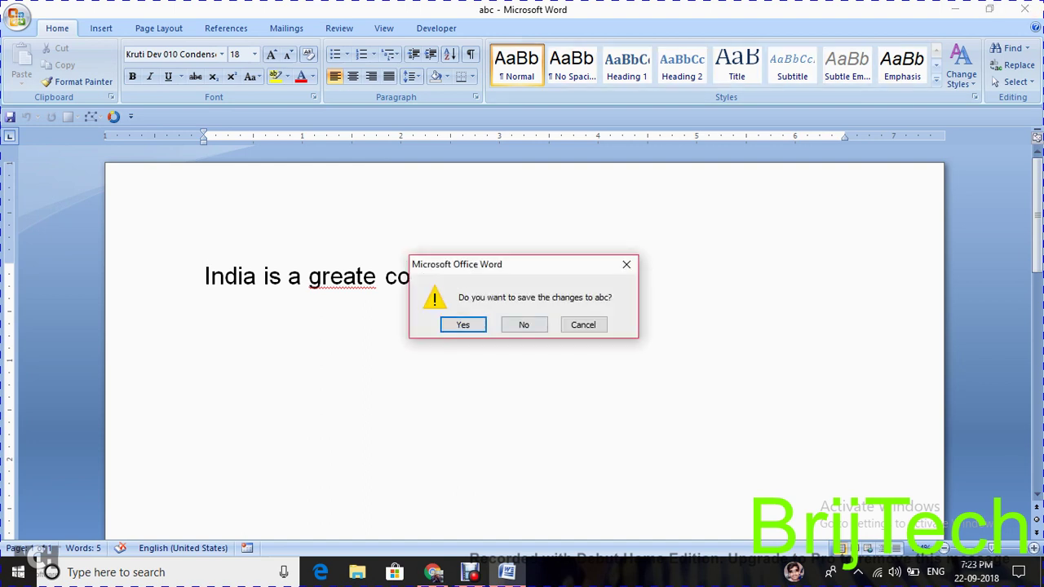
key(Return)
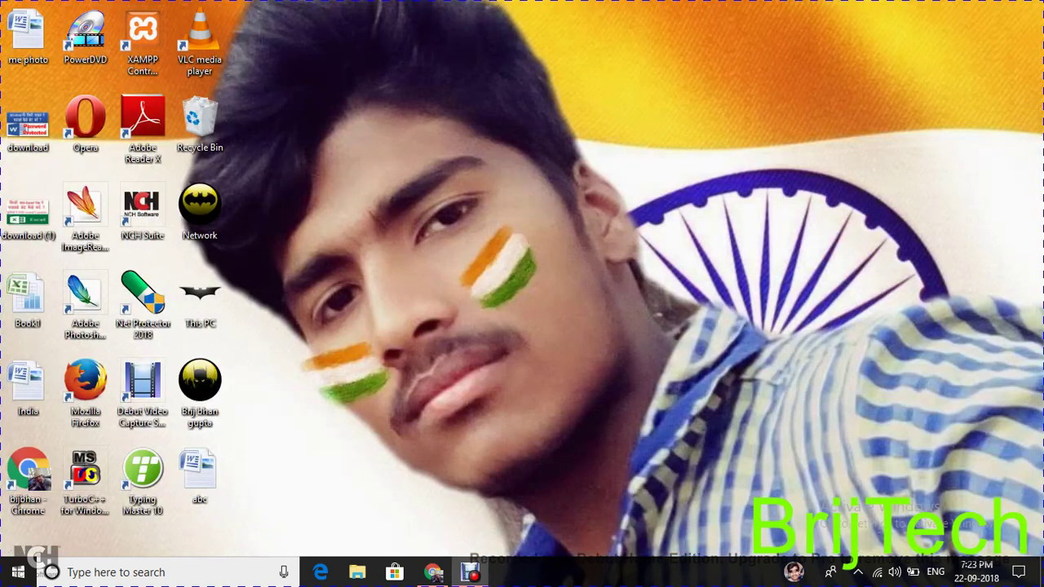
Step: Refresh the desktop, move the abc icon up, and open abc without a password
right_click(464, 192)
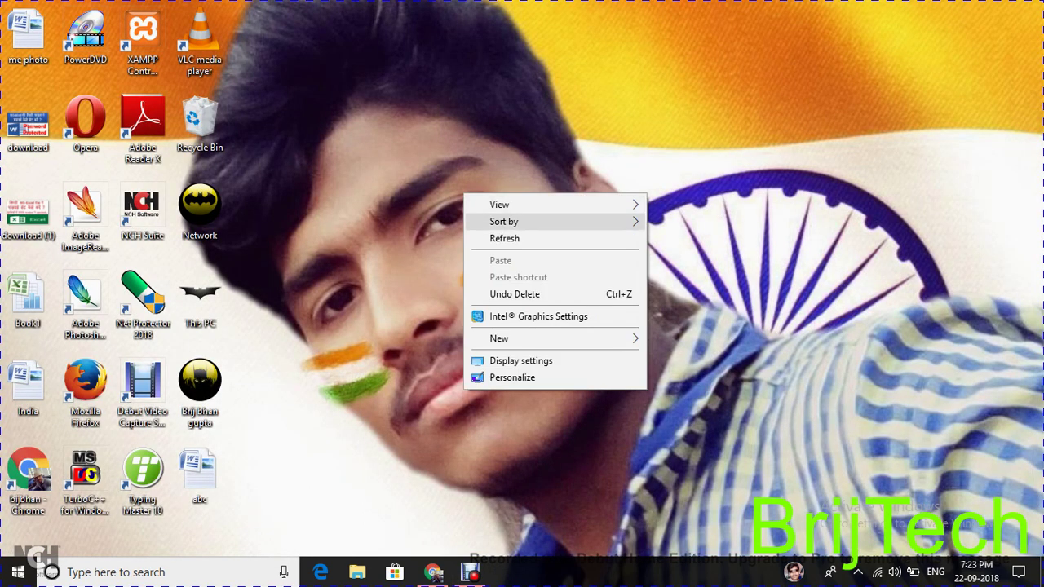
click(489, 236)
drag(200, 471, 543, 208)
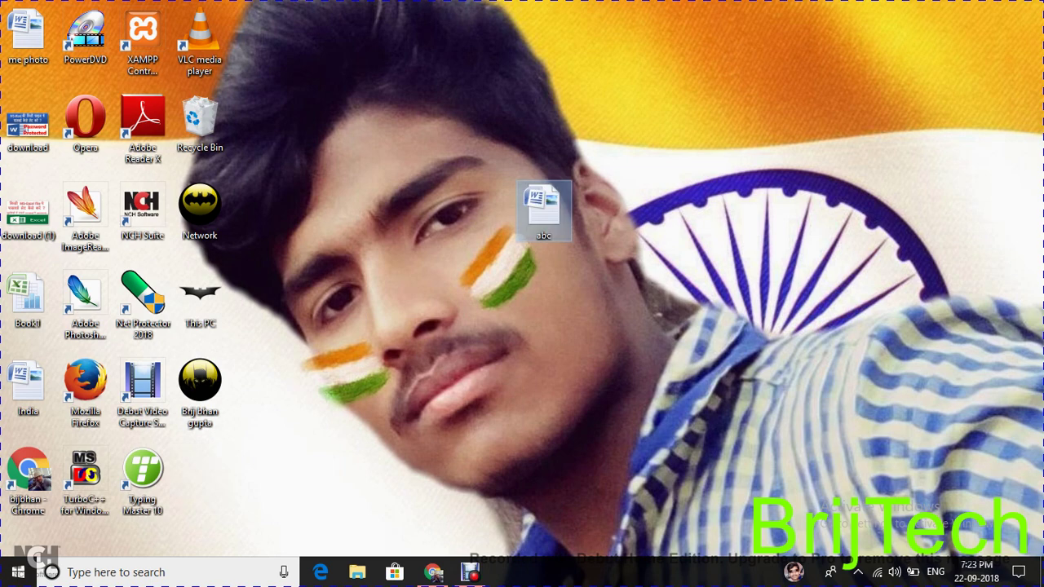
key(Return)
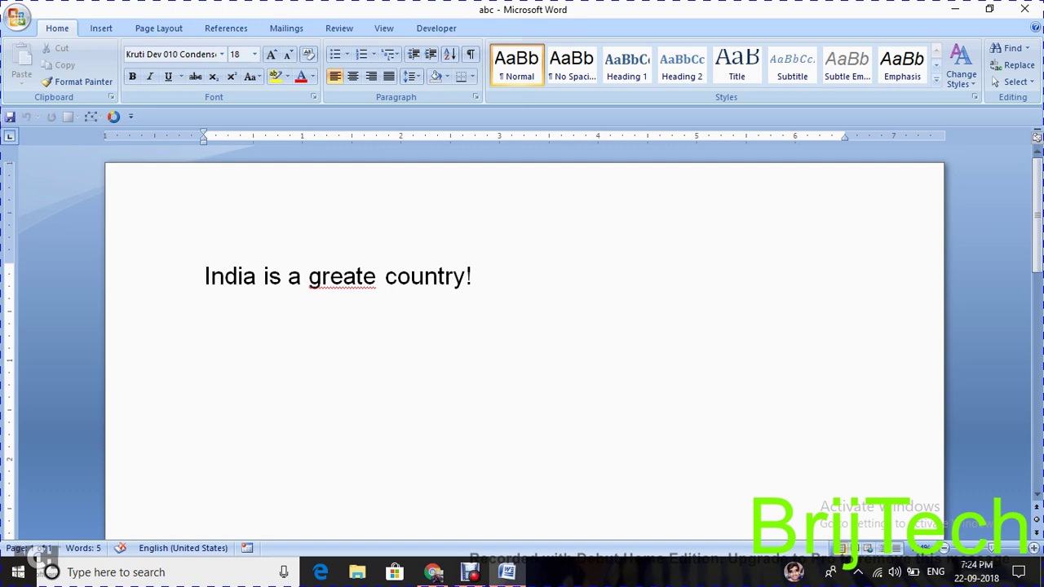
Step: Bring Chrome to the front and scroll through the channel's uploaded videos
click(432, 572)
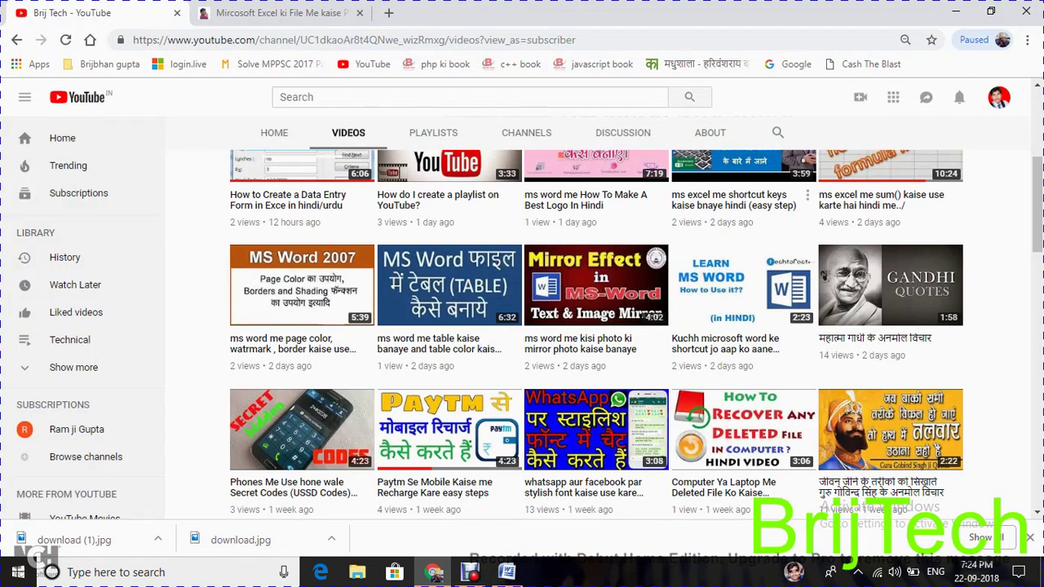
scroll(596, 326, up, 4)
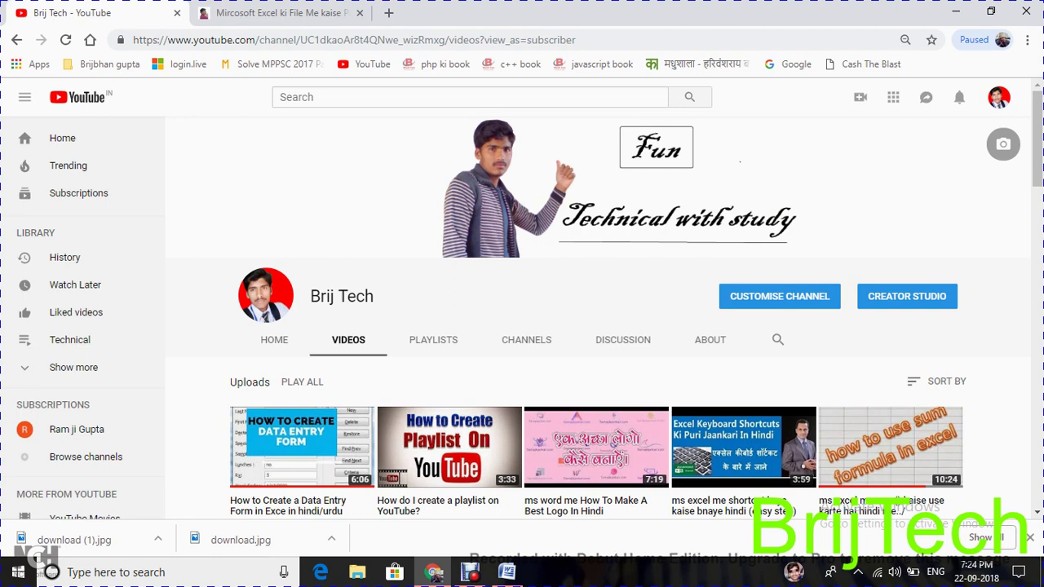
scroll(595, 326, down, 1)
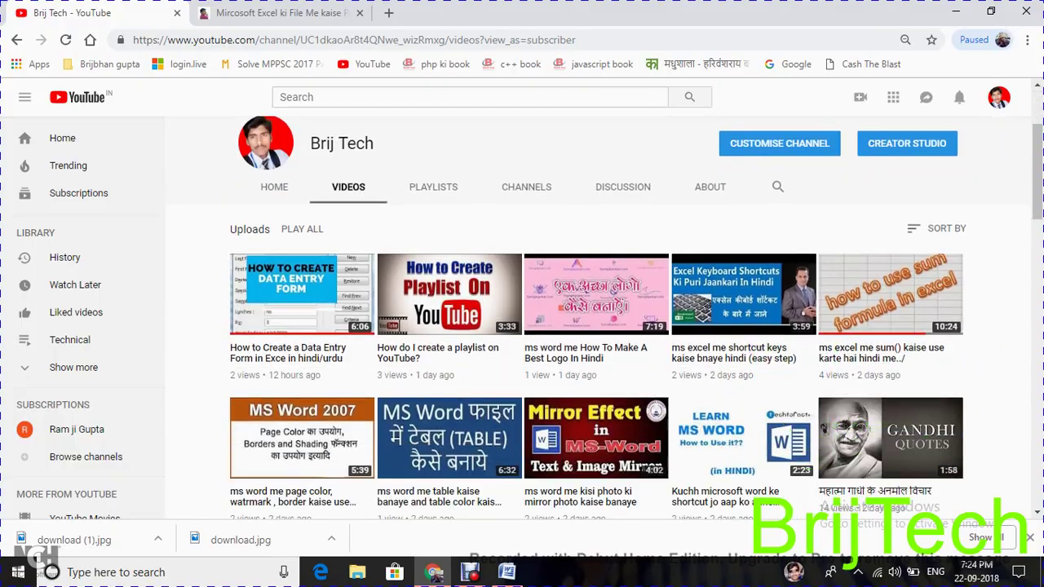
scroll(596, 326, down, 4)
scroll(595, 326, down, 3)
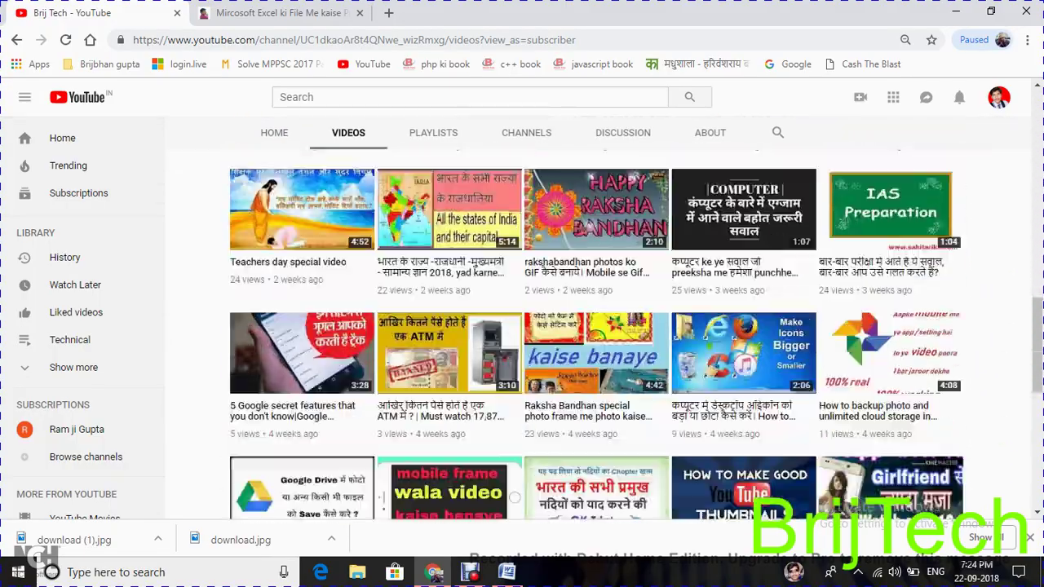
scroll(596, 326, down, 3)
scroll(596, 326, down, 2)
scroll(595, 327, up, 5)
scroll(595, 326, up, 5)
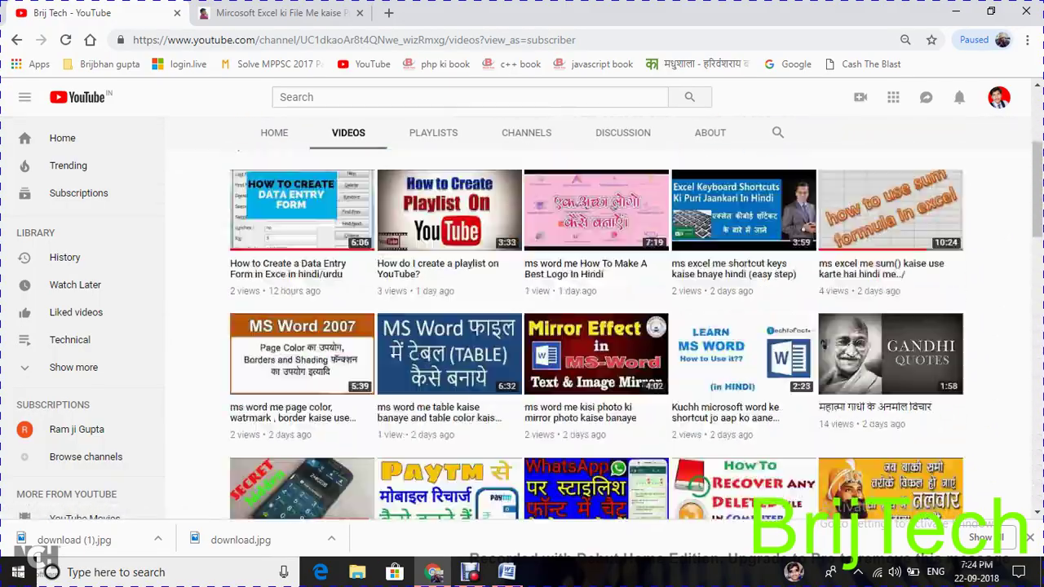